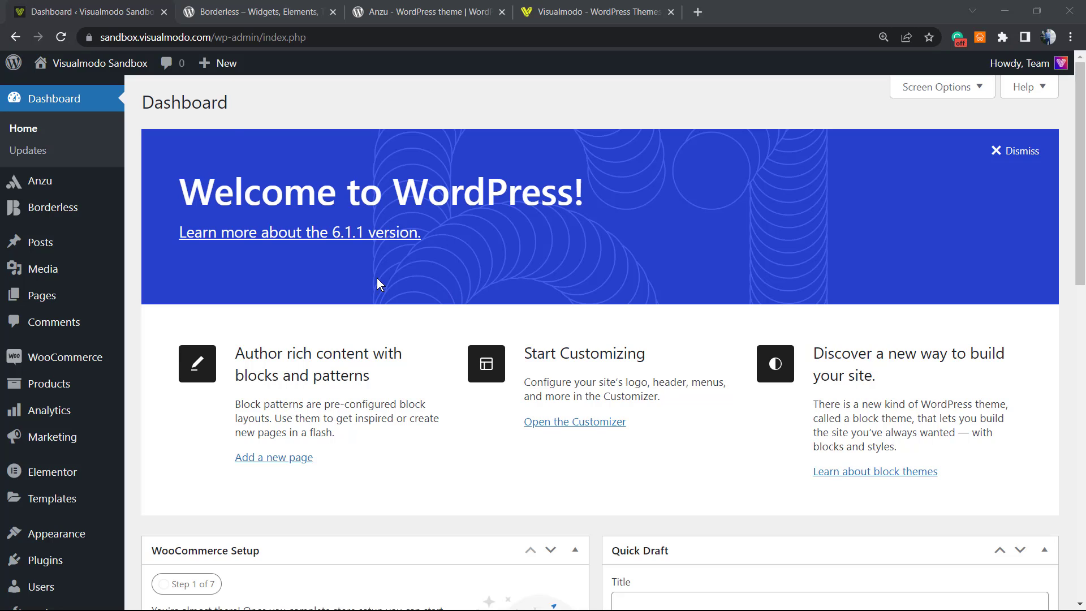
# Open the live Visualmodo Sandbox site in a new tab from the admin bar's Visit Site link
pyautogui.moveTo(84, 63)
pyautogui.rightClick(76, 94)
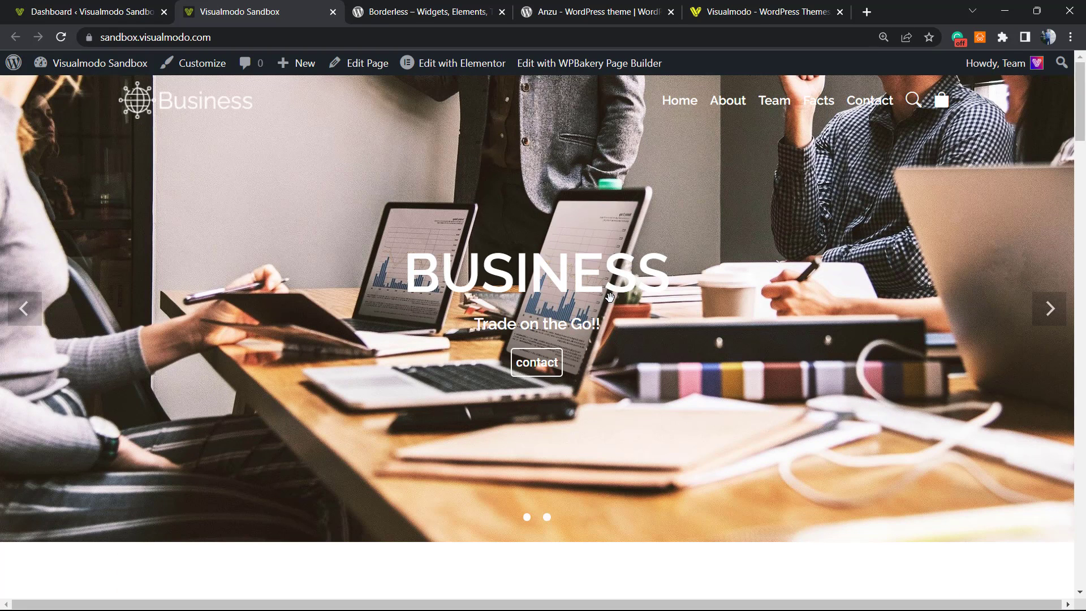
# Scroll through the Business homepage, then return to the WordPress Dashboard tab
pyautogui.scroll(-15, 610, 297)
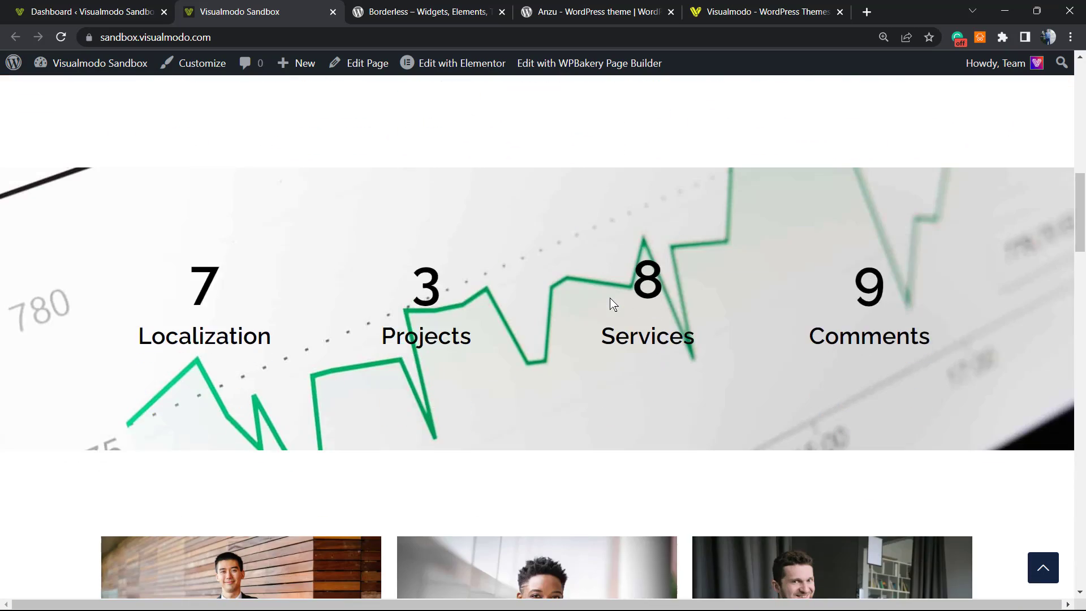
pyautogui.scroll(-20, 609, 298)
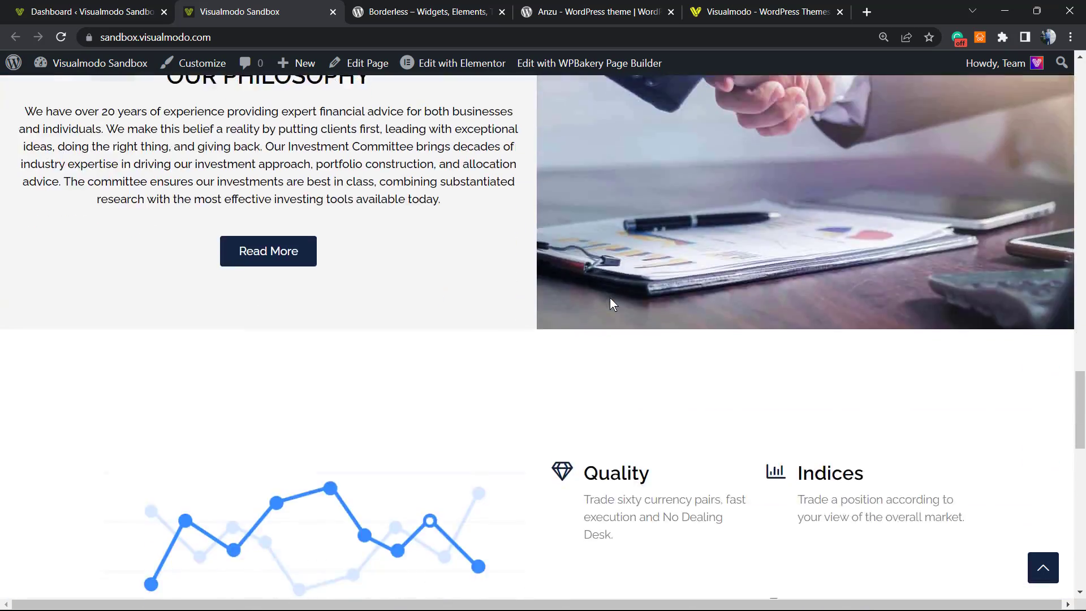
pyautogui.scroll(-20, 610, 298)
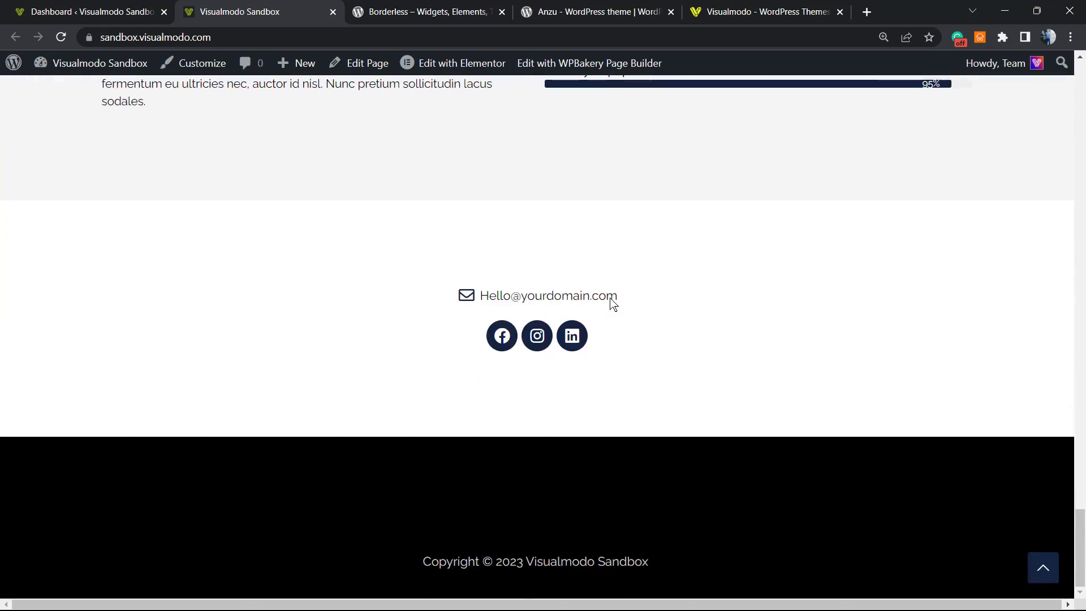
pyautogui.scroll(20, 609, 303)
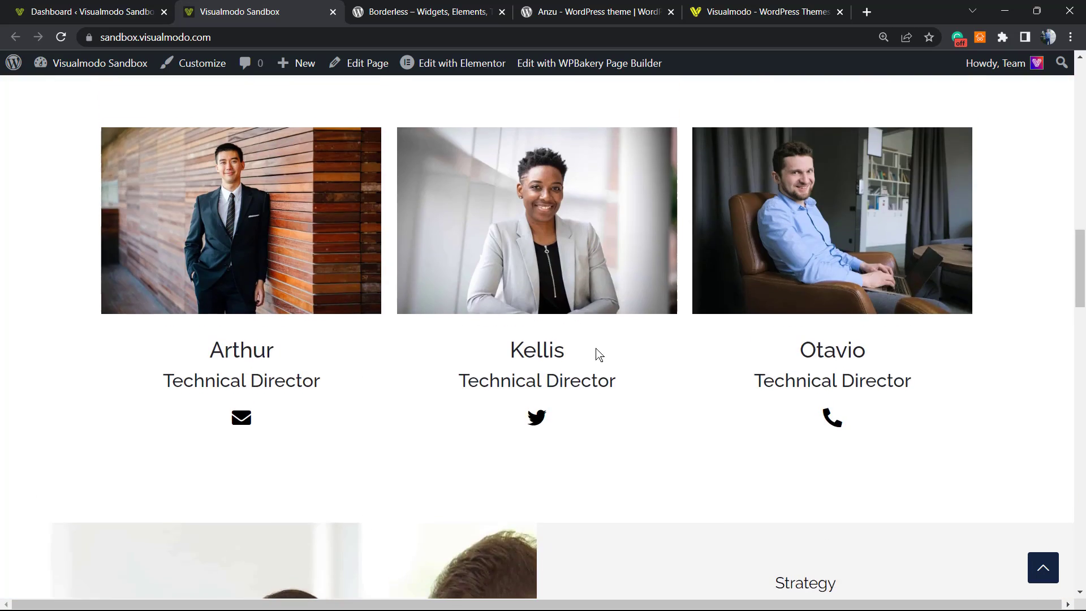
pyautogui.scroll(15, 599, 355)
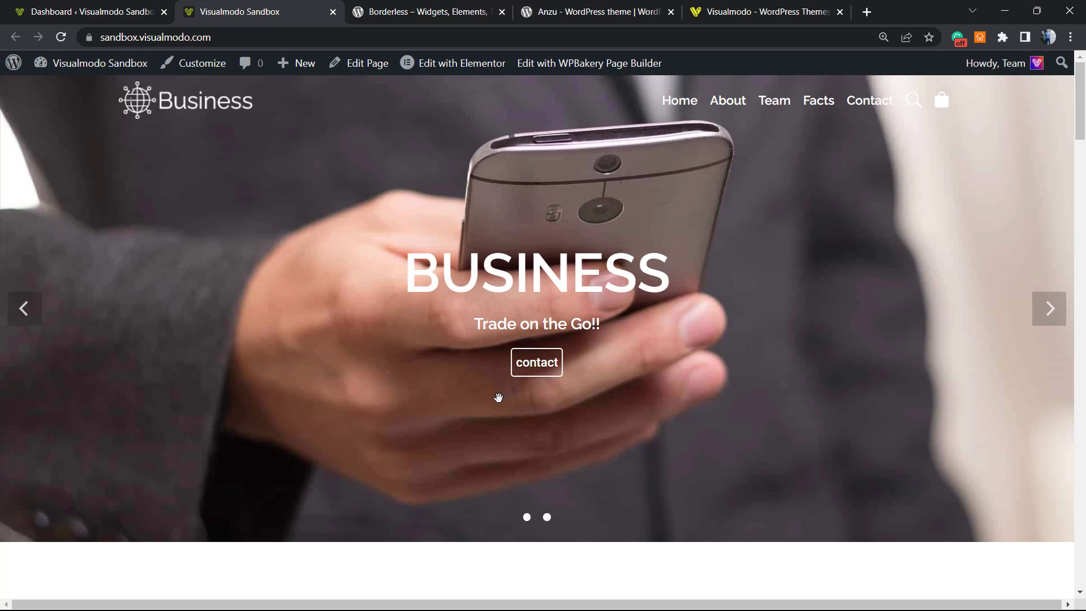
pyautogui.click(152, 7)
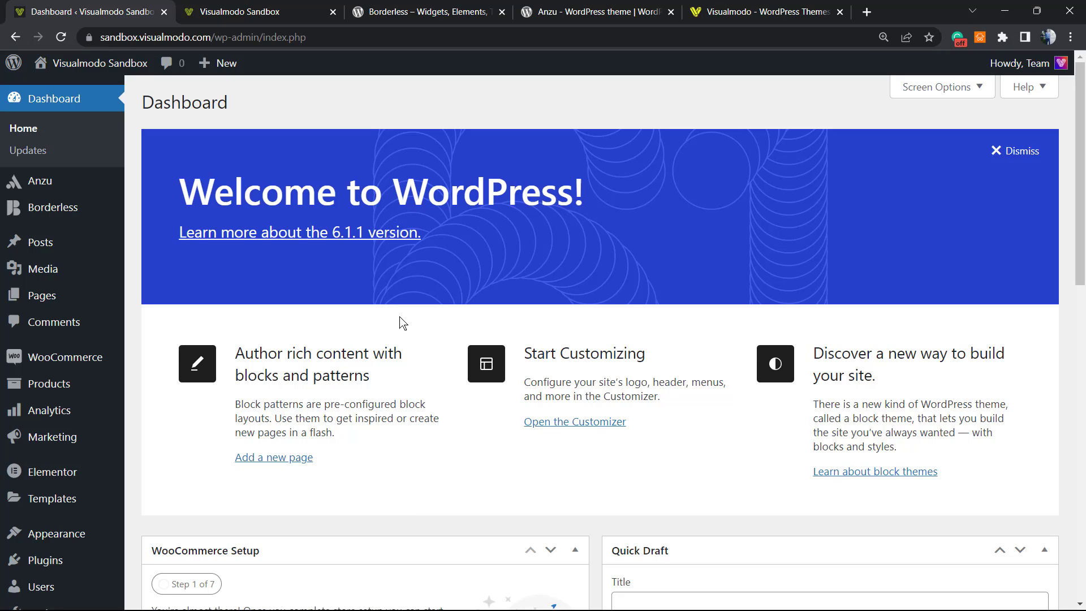
# Go to Plugins > Add New to reach the featured plugins list
pyautogui.scroll(-9, 138, 435)
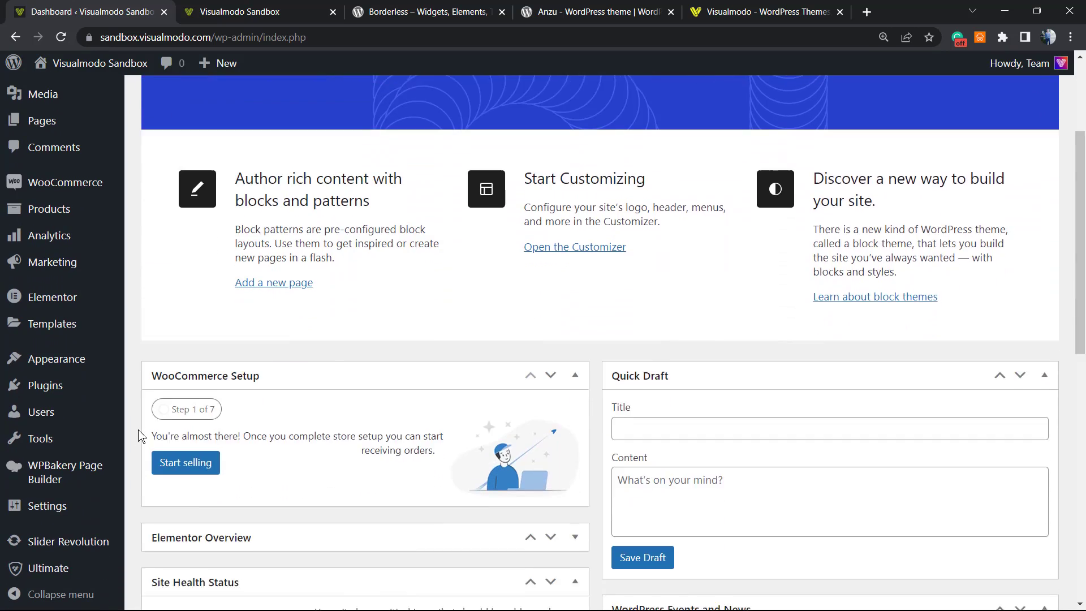
pyautogui.scroll(-2, 218, 411)
pyautogui.scroll(10, 287, 407)
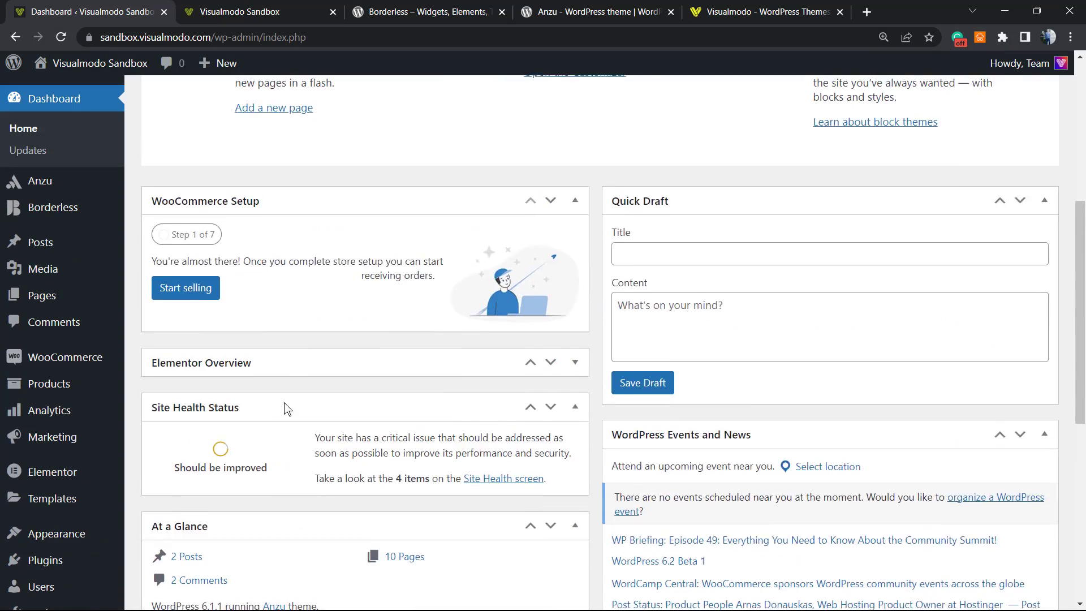
pyautogui.scroll(1, 201, 411)
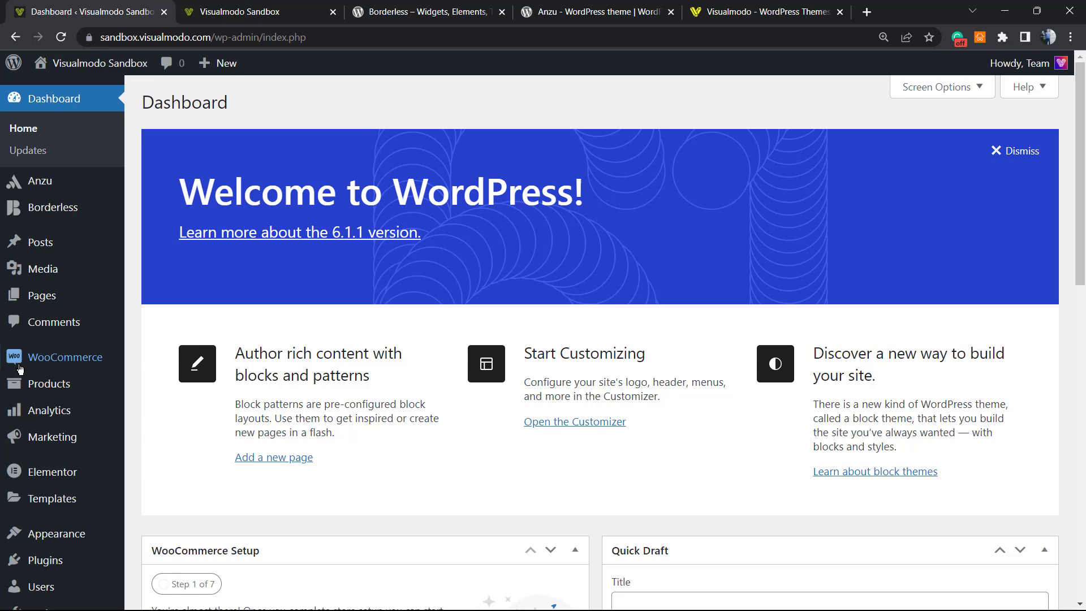
pyautogui.scroll(-4, 40, 362)
pyautogui.moveTo(34, 380)
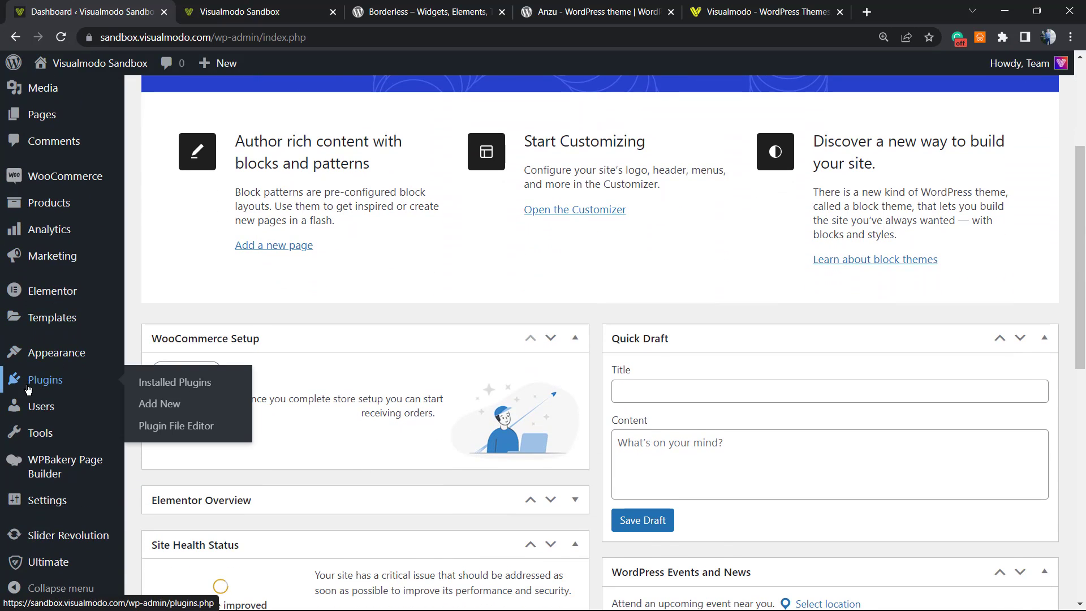
pyautogui.click(186, 402)
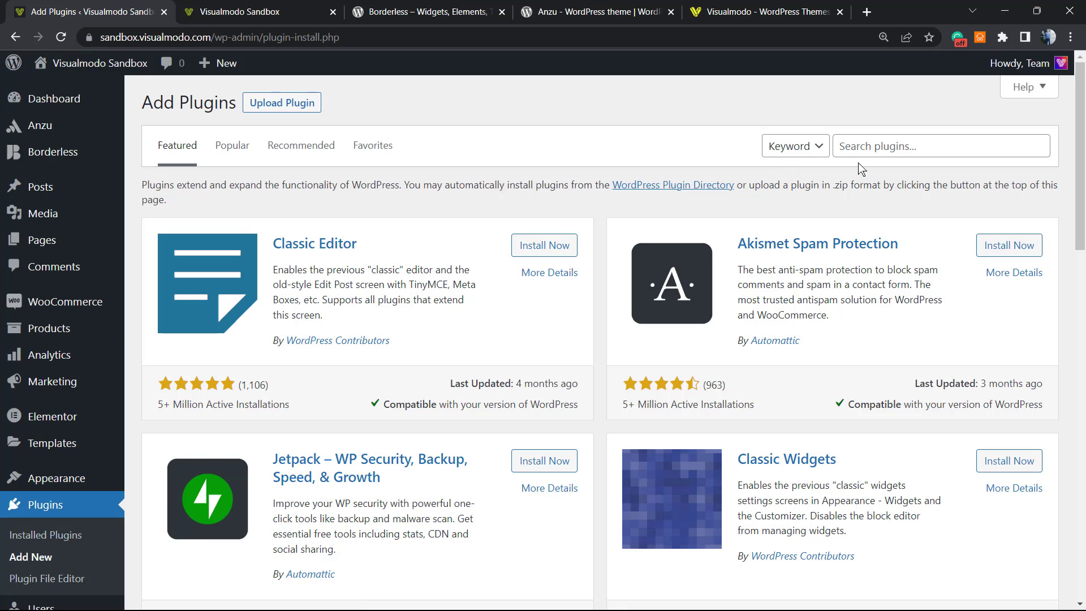
# Search the directory for Disable Lazy Load, then install and activate the first result
pyautogui.click(892, 145)
pyautogui.write('Disable Lazy Load')
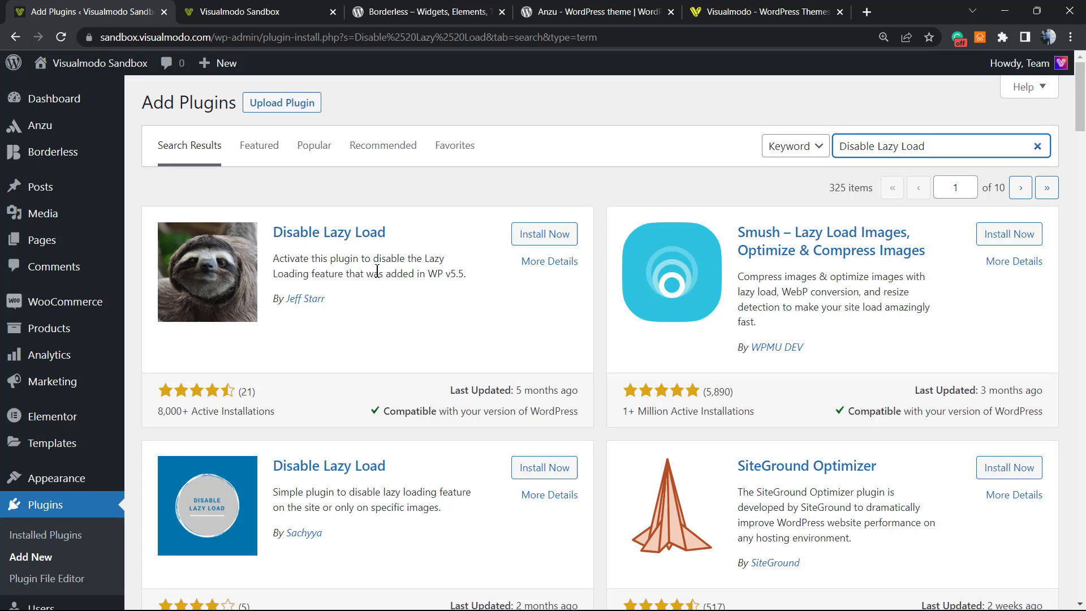
pyautogui.click(560, 235)
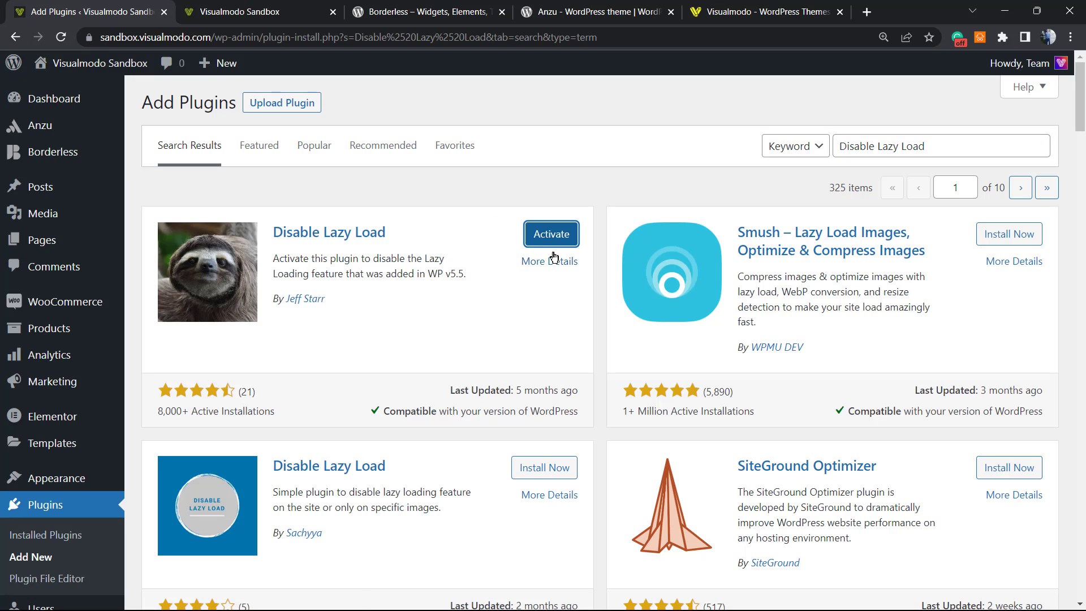
pyautogui.click(540, 242)
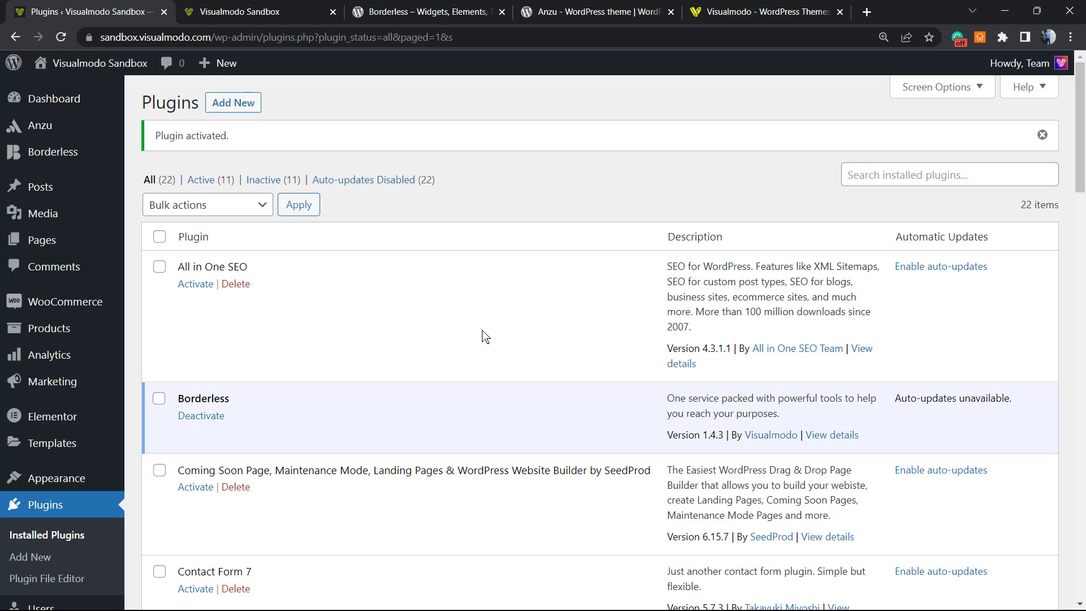
# Check that Disable Lazy Load is active in the Plugins list, then reload the live site tab
pyautogui.scroll(-7, 470, 328)
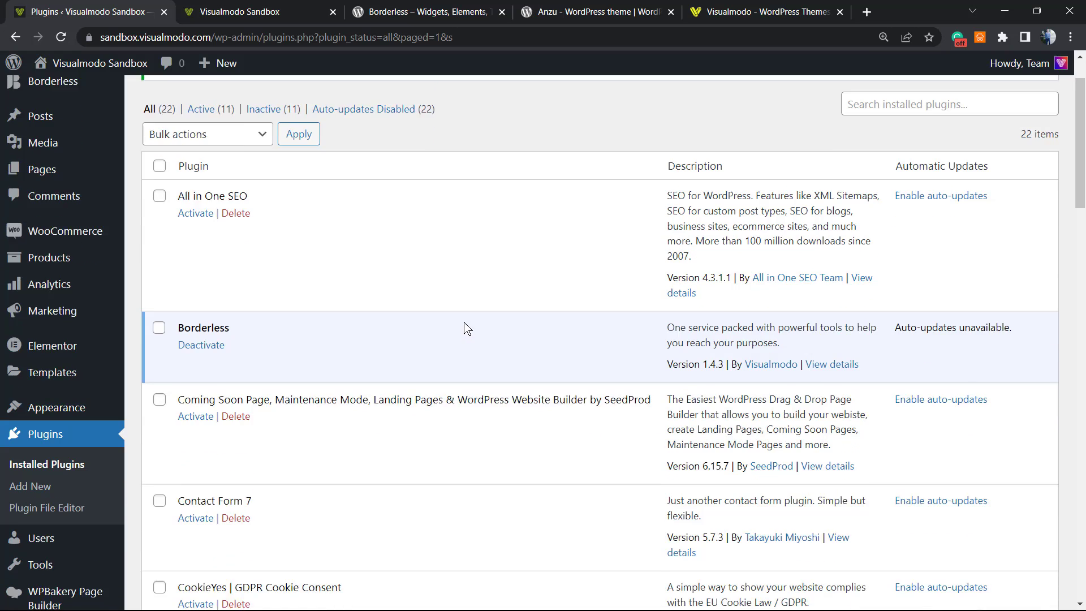
pyautogui.scroll(-4, 458, 316)
pyautogui.scroll(1, 453, 315)
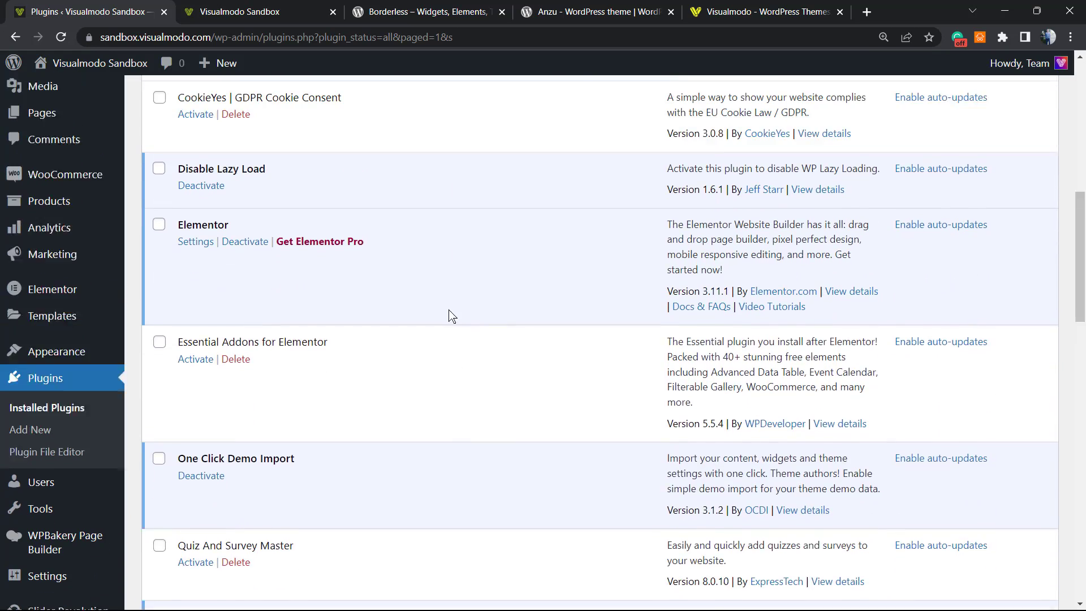
pyautogui.scroll(1, 377, 332)
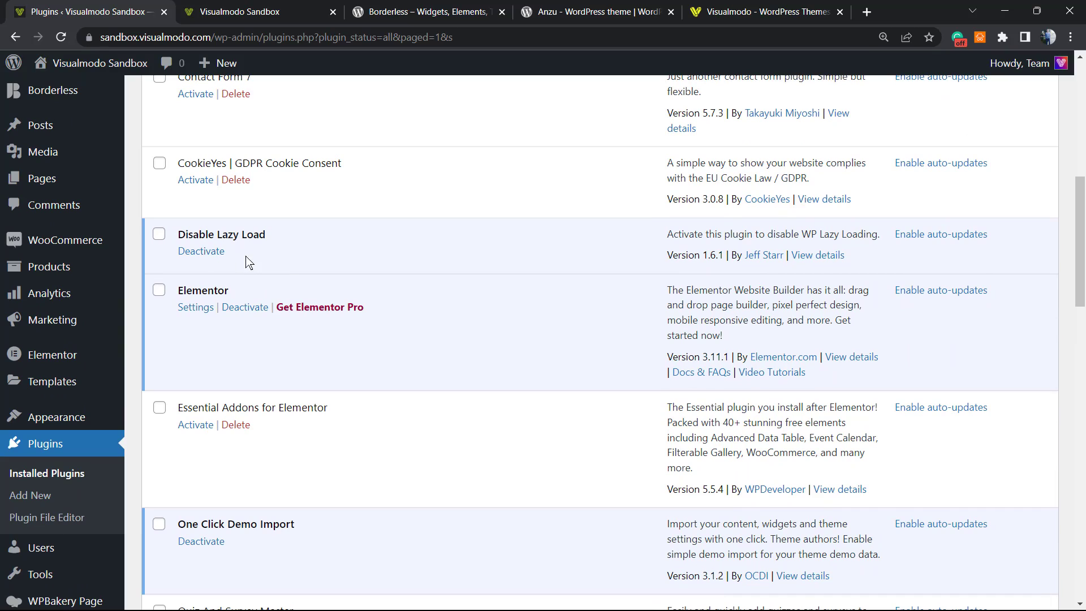
pyautogui.moveTo(245, 259); pyautogui.dragTo(194, 263)
pyautogui.click(265, 11)
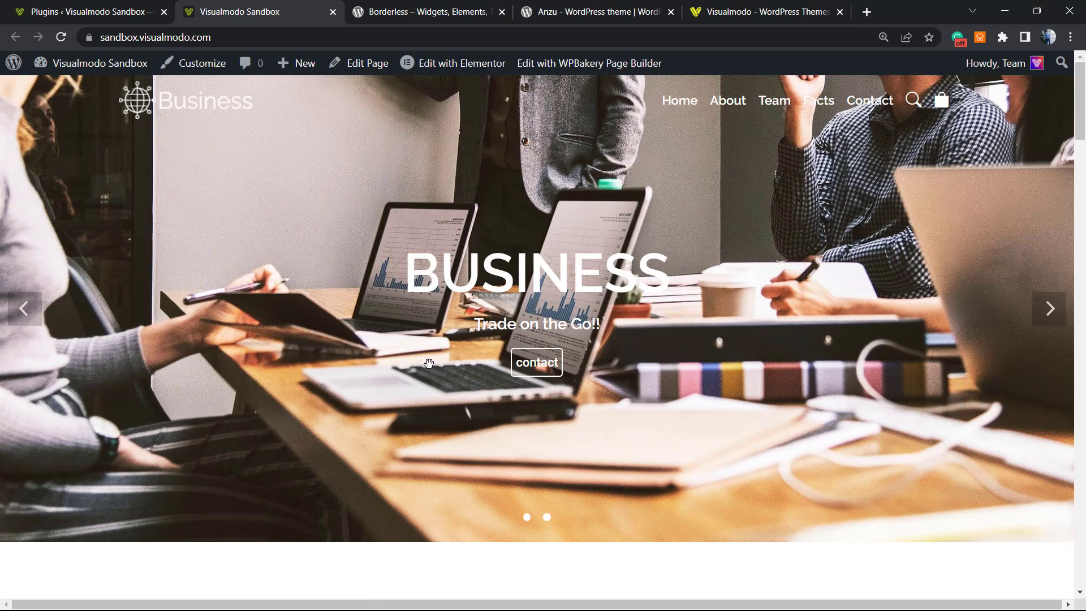
# Scroll the Visualmodo Sandbox homepage down to the footer and back up
pyautogui.scroll(-6, 425, 362)
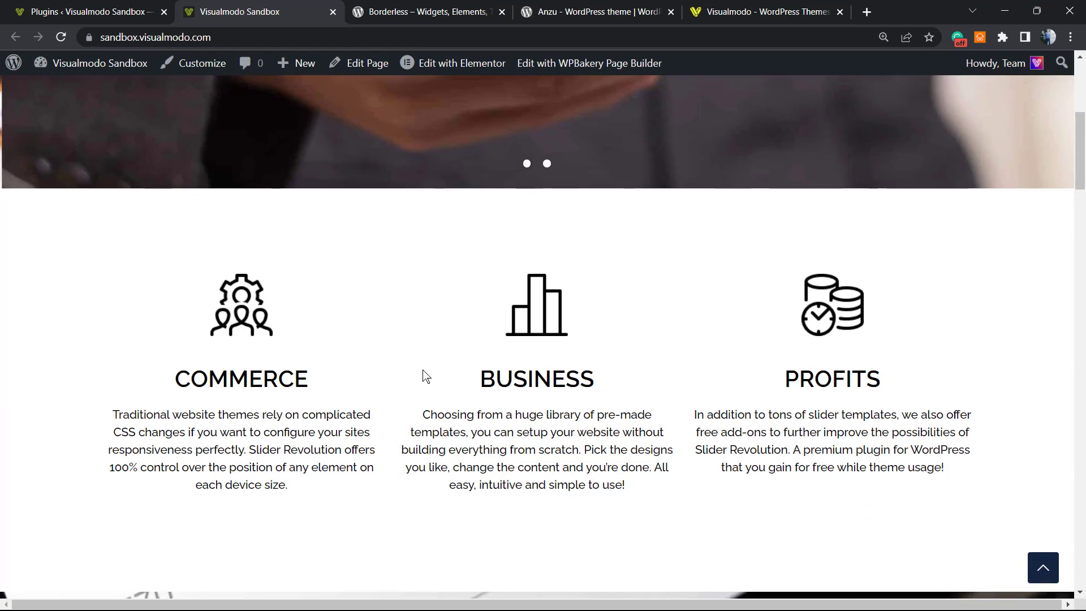
pyautogui.scroll(-12, 433, 376)
pyautogui.scroll(-1, 425, 376)
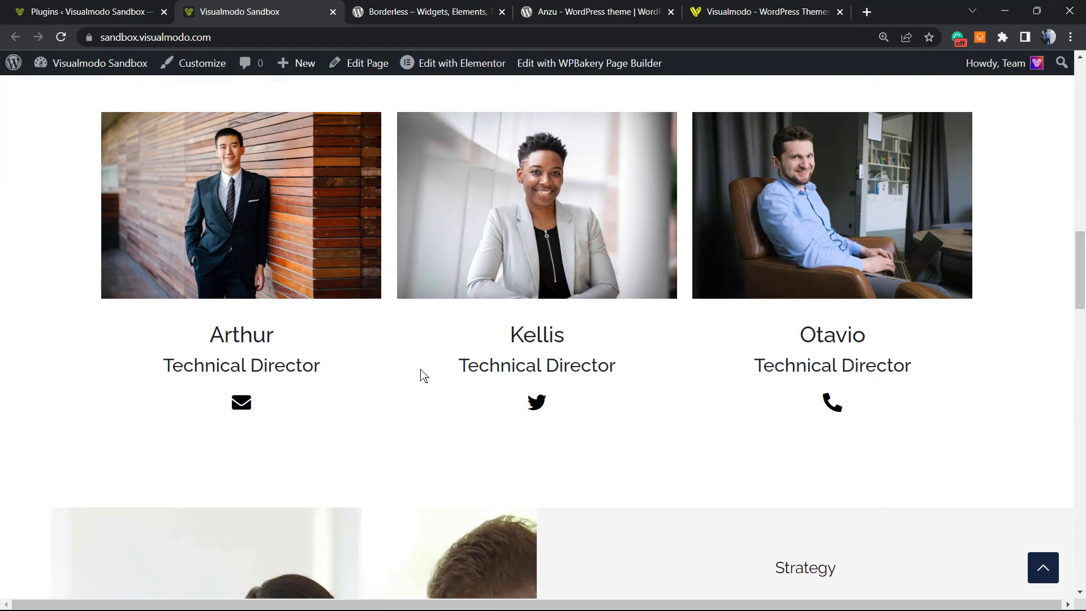
pyautogui.scroll(-8, 424, 376)
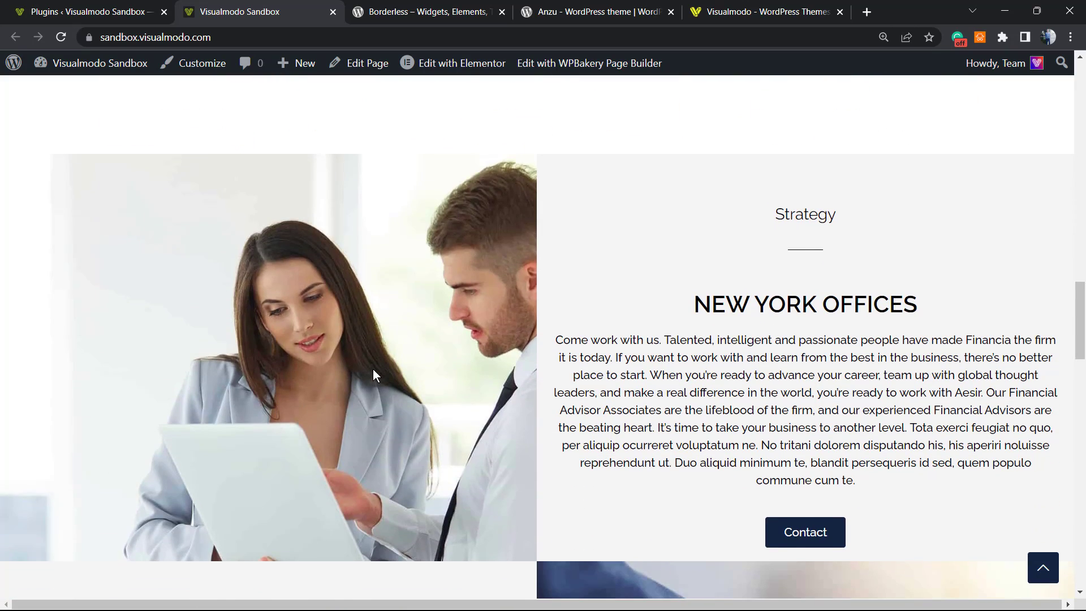
pyautogui.scroll(-20, 378, 375)
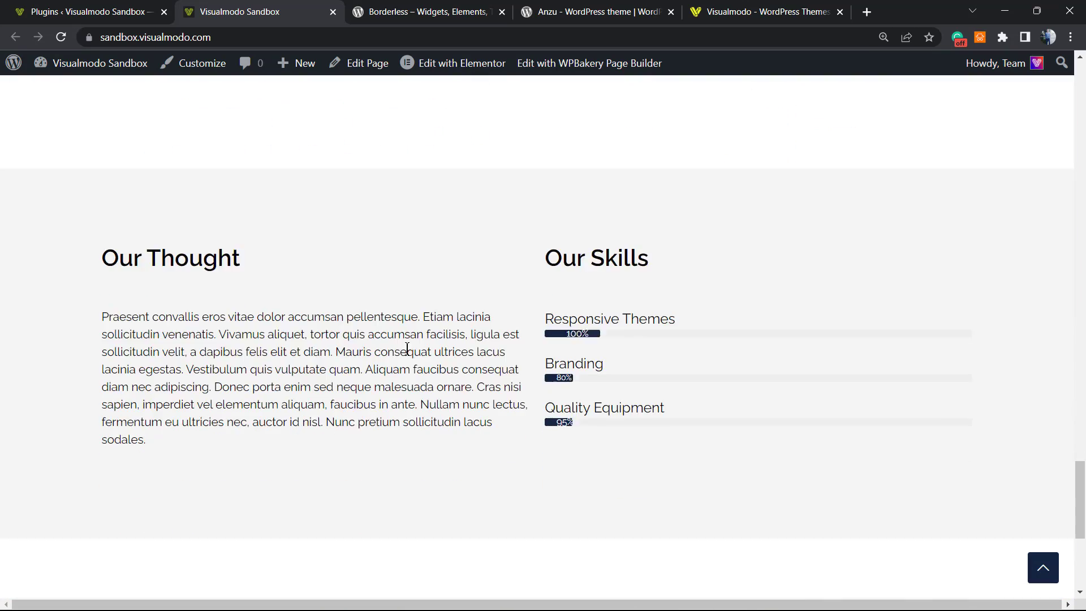
pyautogui.scroll(12, 404, 362)
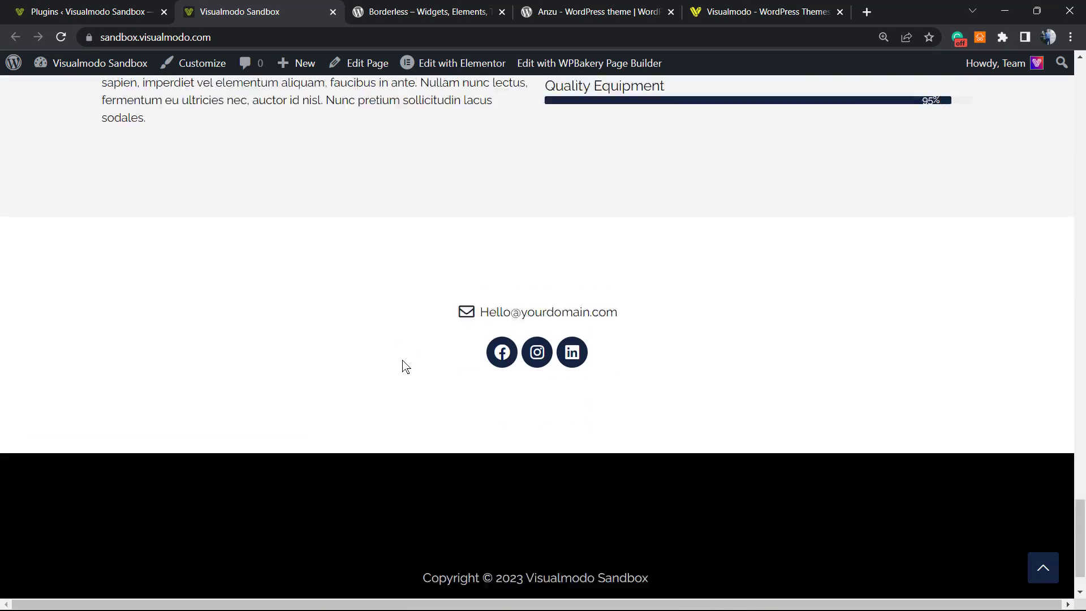
pyautogui.scroll(20, 406, 365)
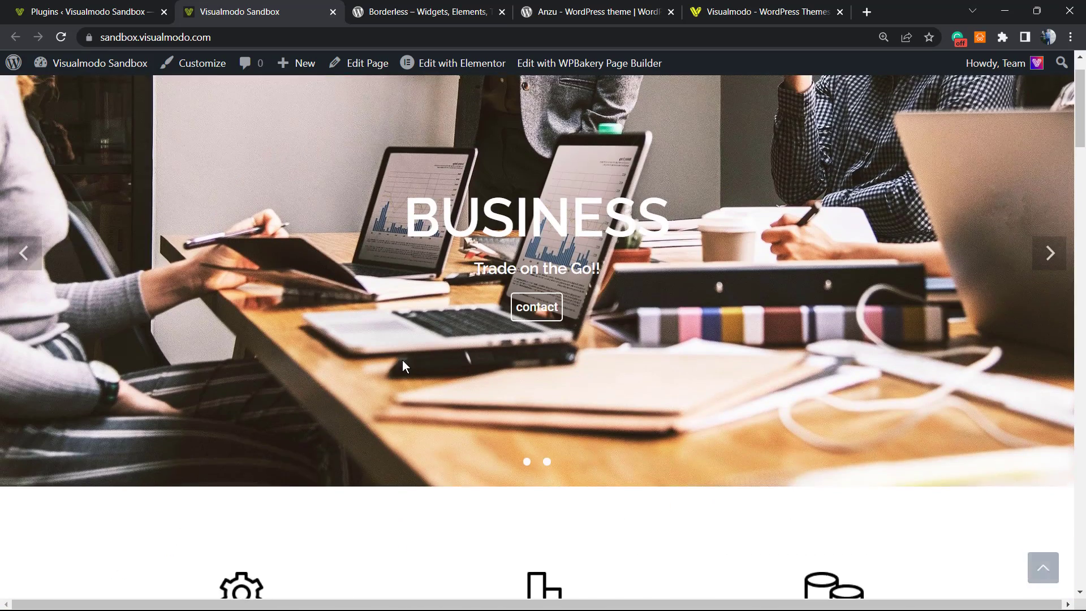
pyautogui.scroll(1, 402, 360)
# View the Borderless plugin page and the Anzu theme page, selecting each title
pyautogui.click(449, 10)
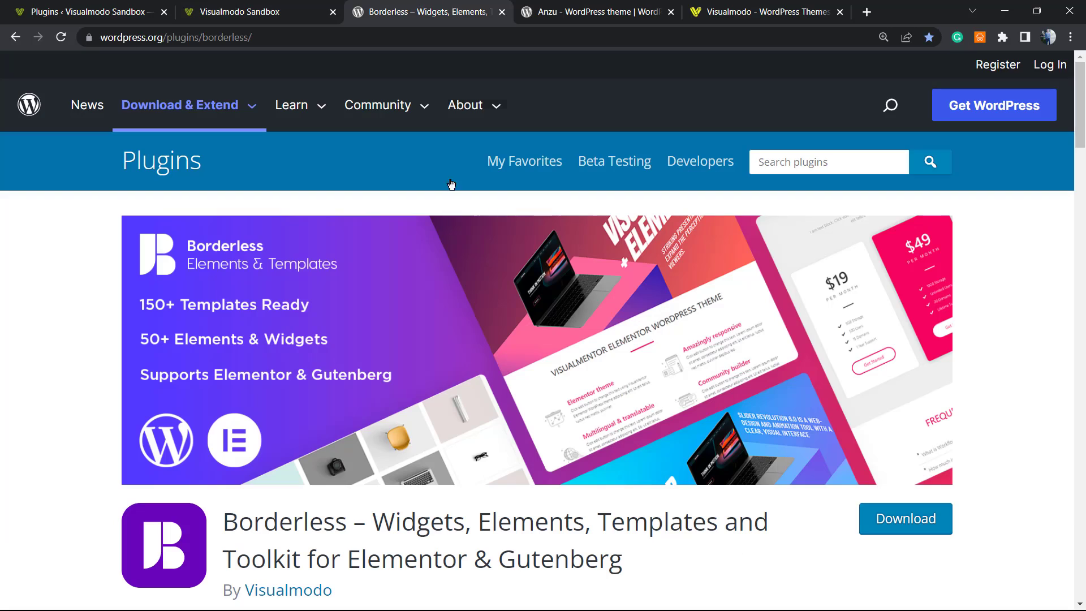
pyautogui.doubleClick(284, 520)
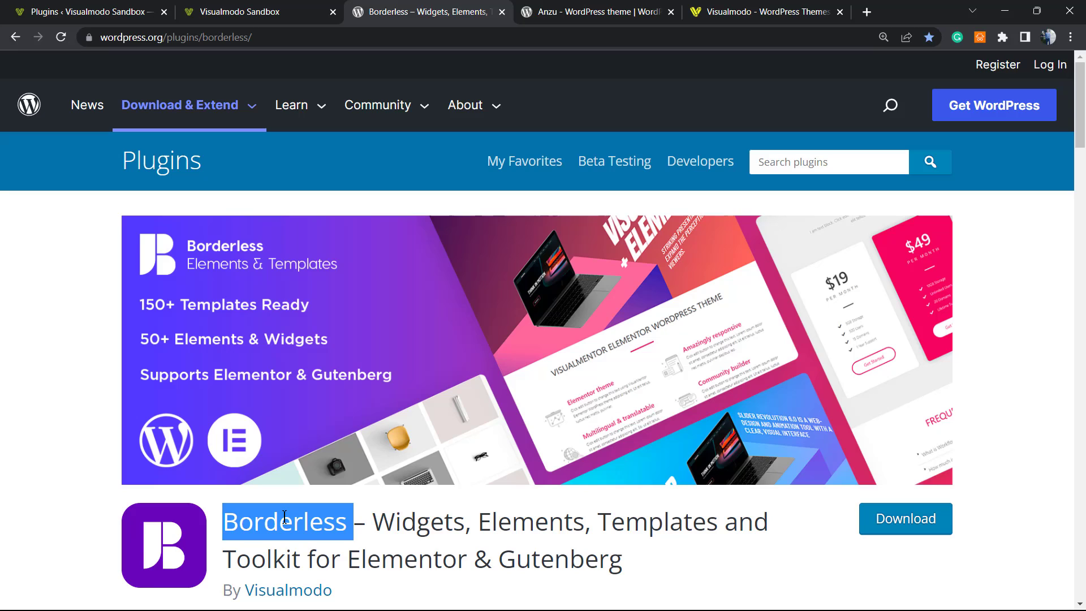
pyautogui.click(588, 10)
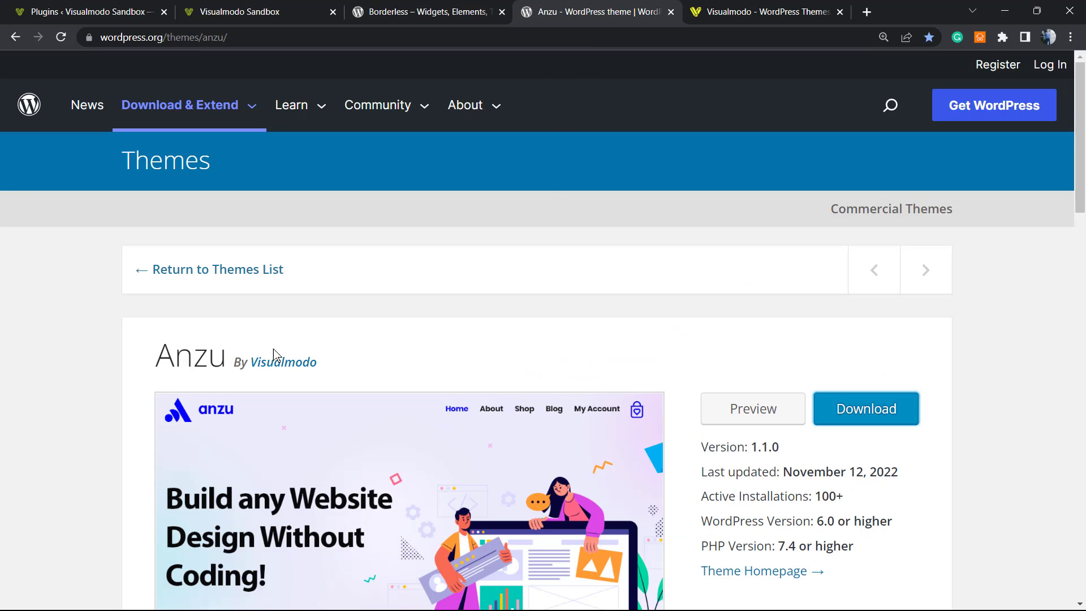
pyautogui.doubleClick(210, 342)
# Clear the Anzu title selection, scroll the theme page, then go to the Visualmodo home page
pyautogui.click(495, 343)
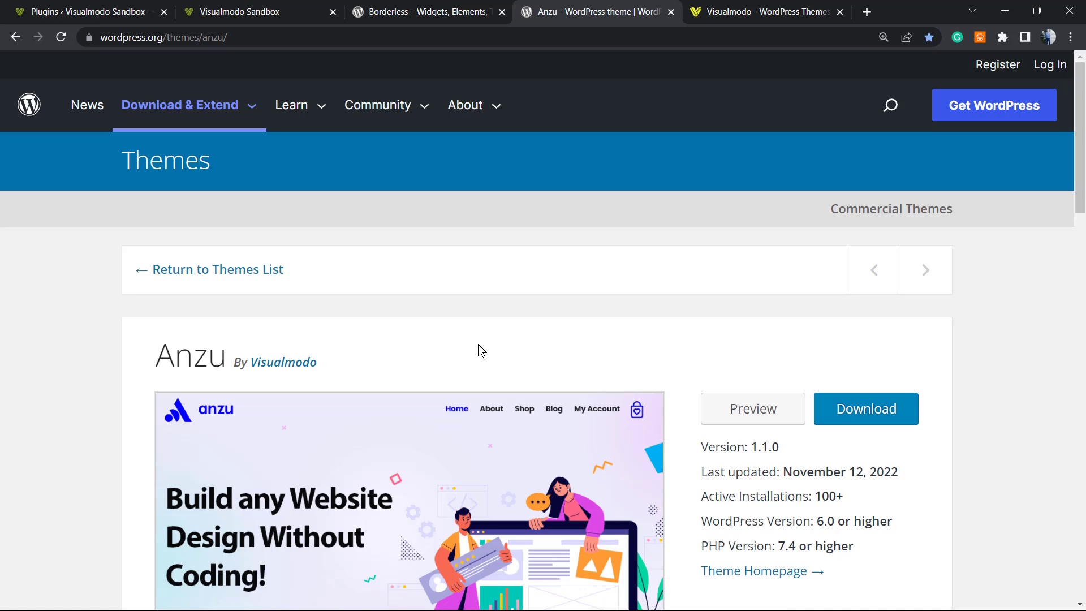
pyautogui.scroll(-1, 483, 332)
pyautogui.scroll(1, 485, 332)
pyautogui.click(729, 12)
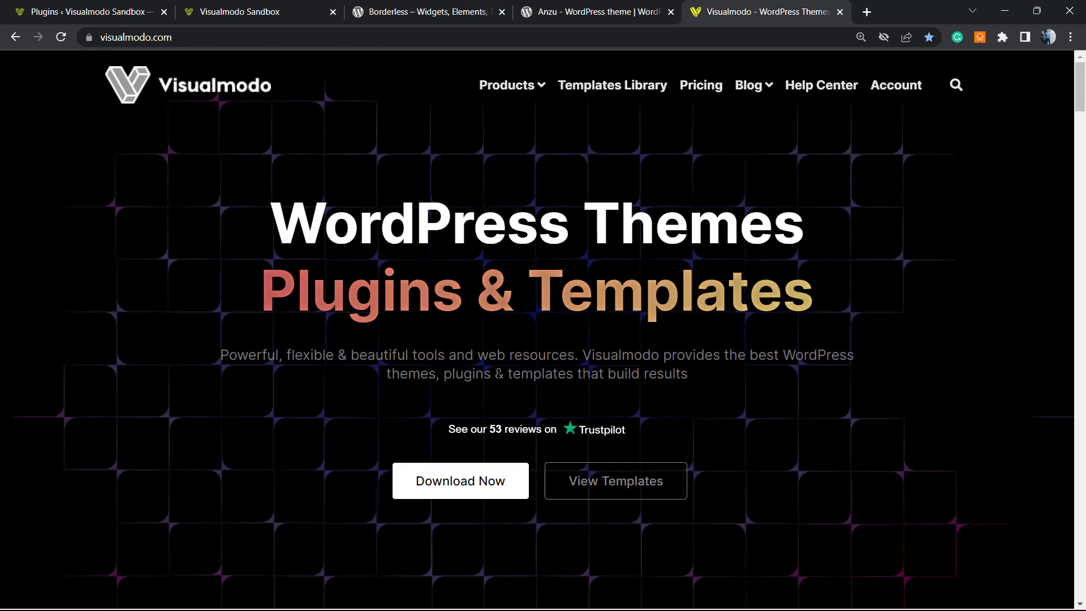
# Open Visualmodo's Templates Library and browse the template cards down to Floristry and Chocolate
pyautogui.click(605, 91)
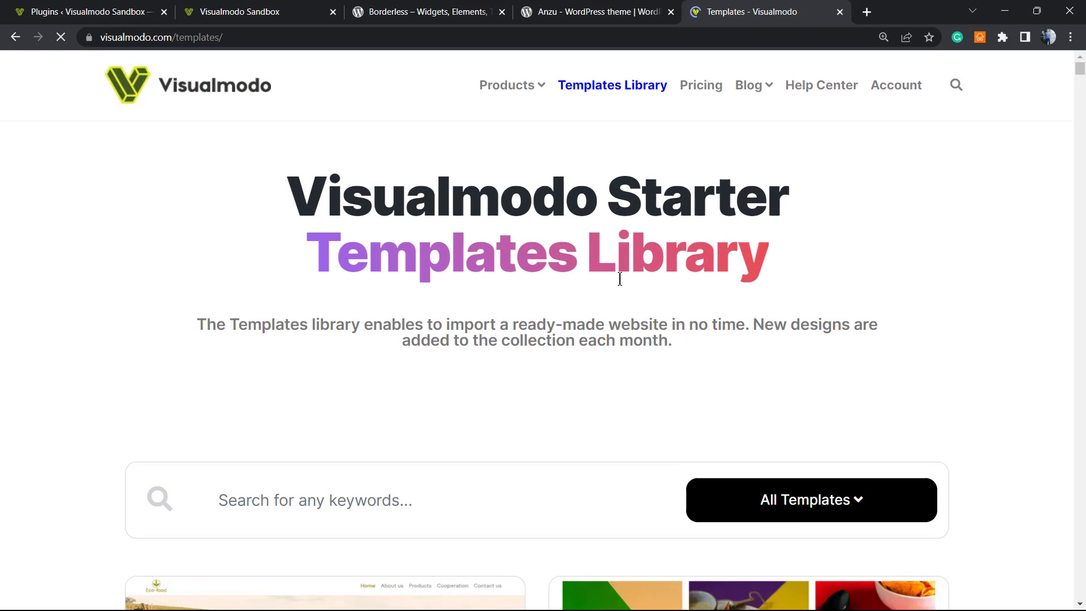
pyautogui.scroll(-10, 566, 367)
pyautogui.scroll(-14, 559, 363)
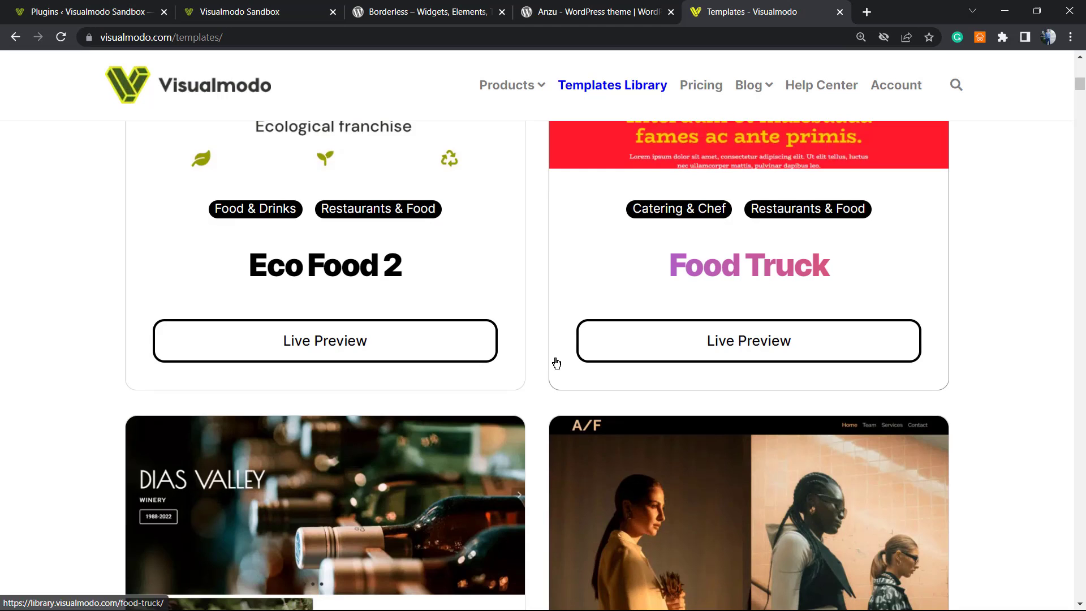
pyautogui.scroll(-15, 556, 364)
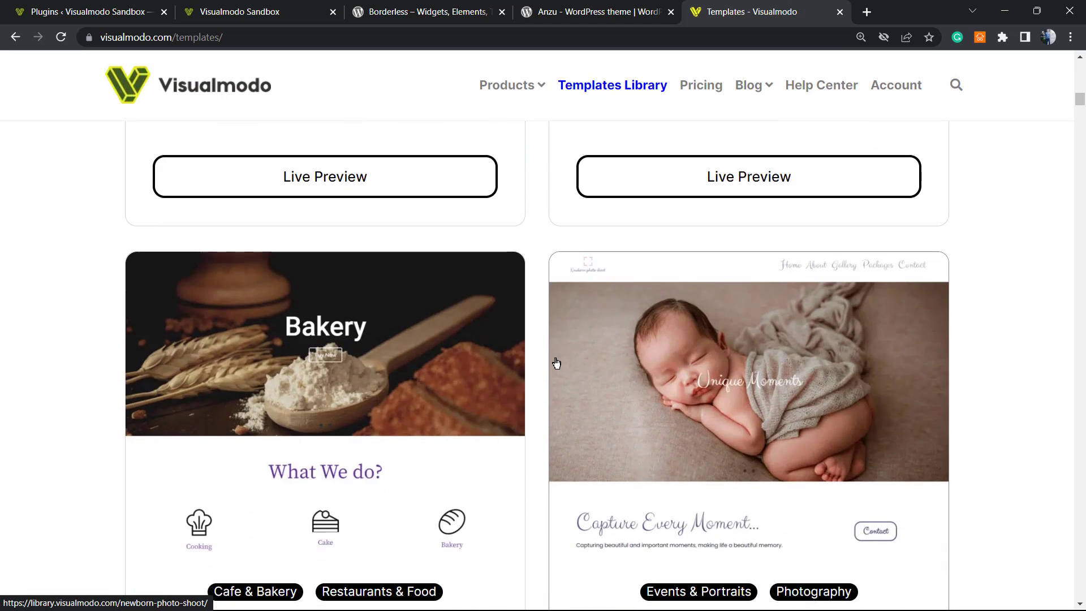
pyautogui.scroll(-15, 555, 366)
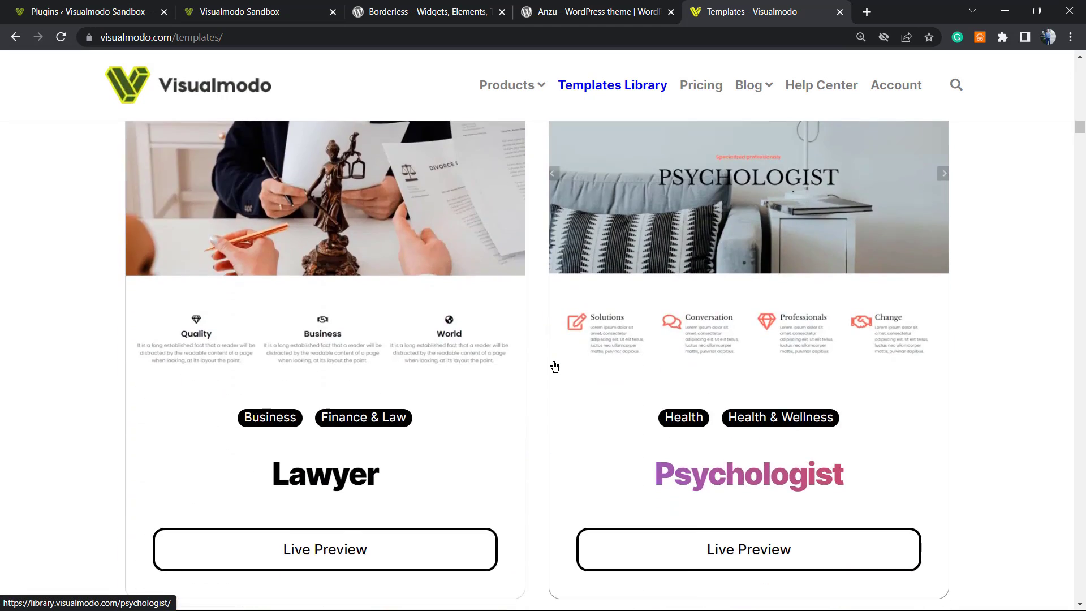
pyautogui.scroll(-14, 555, 366)
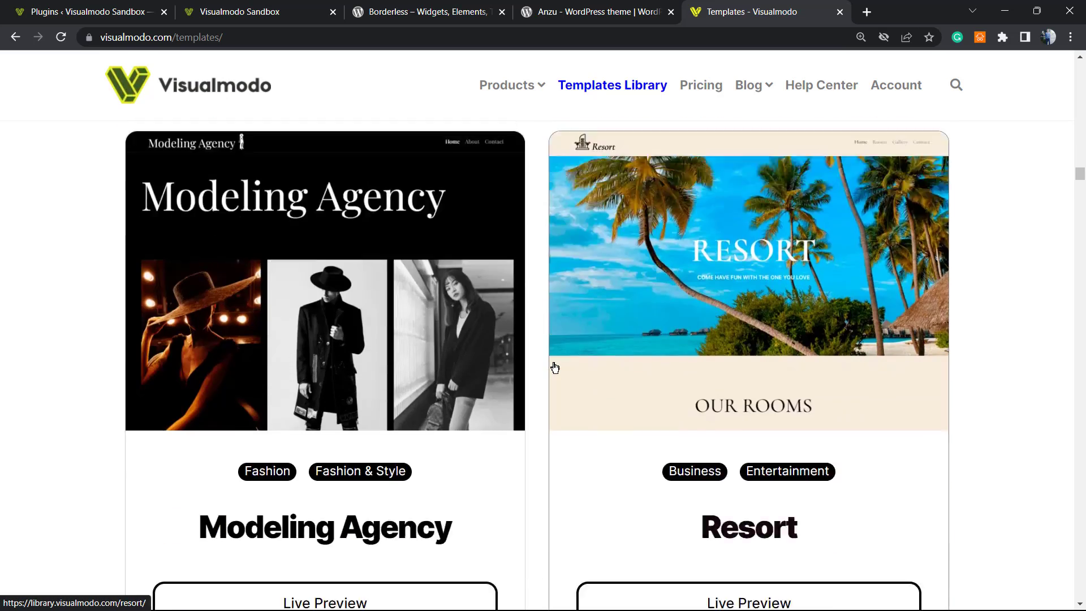
pyautogui.scroll(-20, 554, 369)
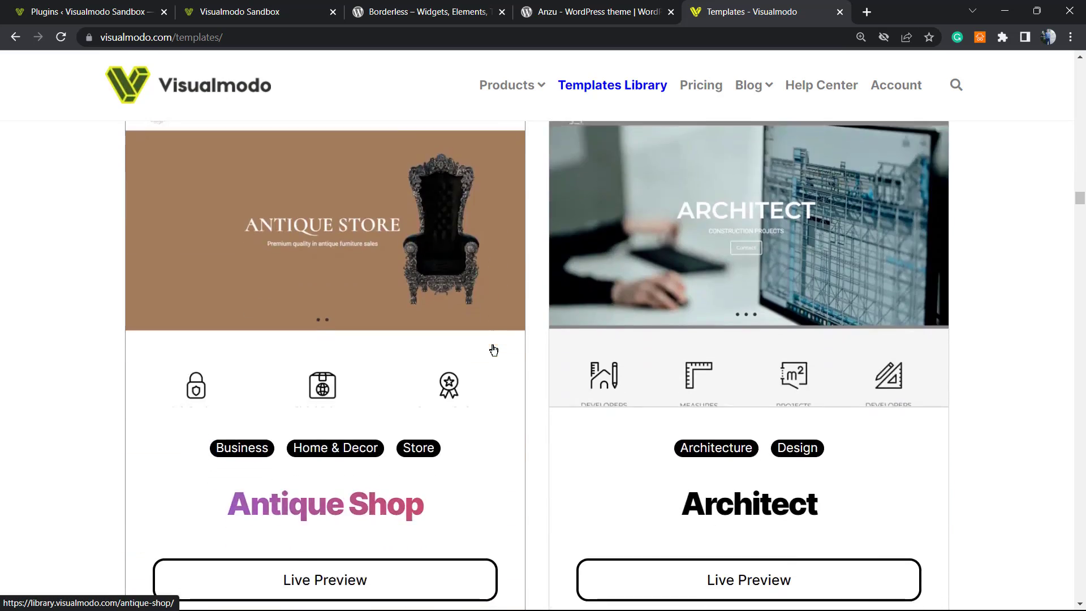
pyautogui.scroll(-20, 494, 350)
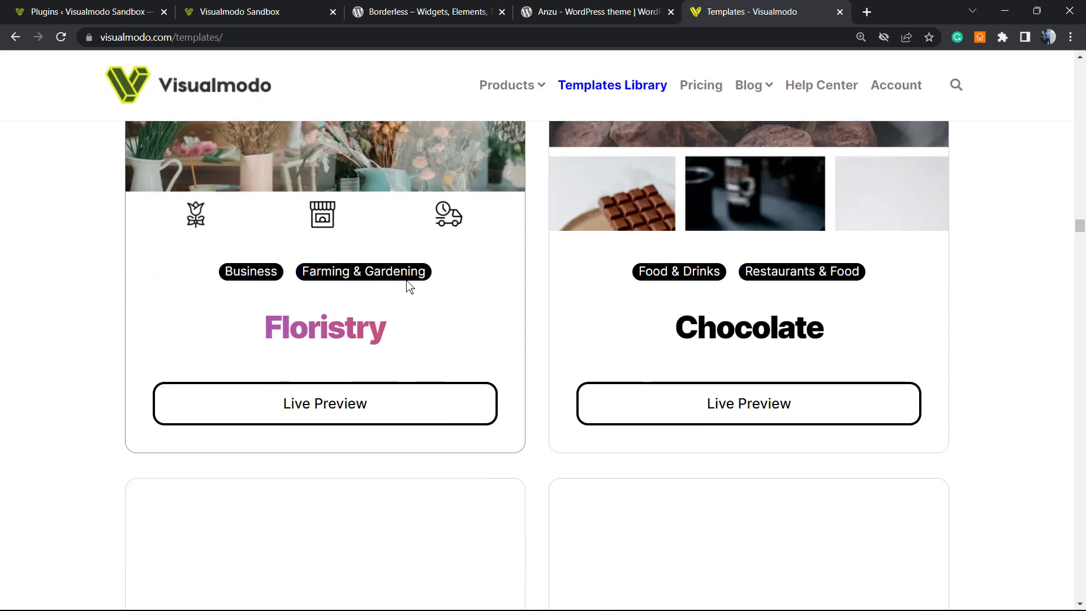